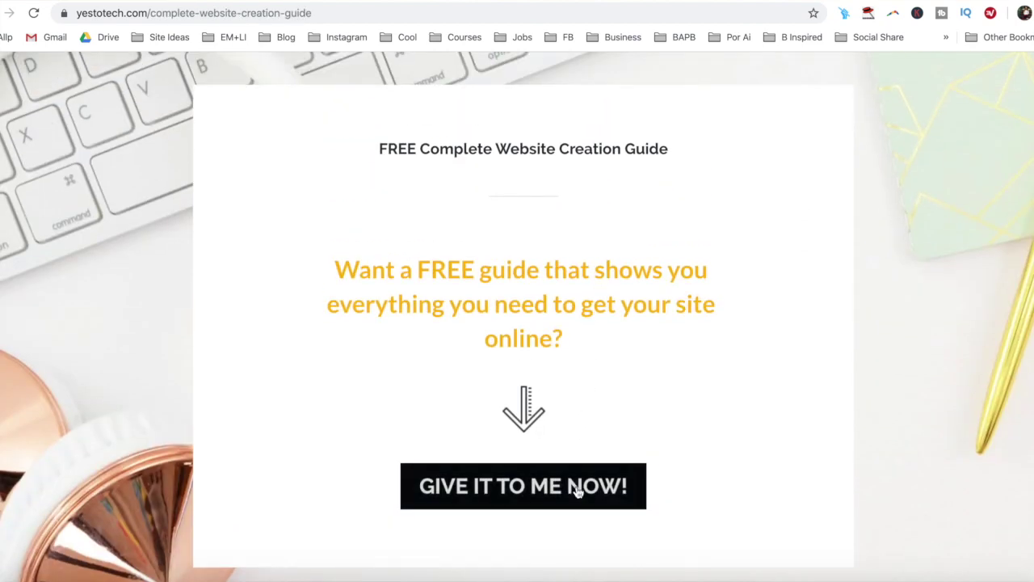
# Open the free guide's sign-up form and start entering a first name and e-mail address
pyautogui.click(577, 492)
pyautogui.click(562, 454)
pyautogui.write('Marina')
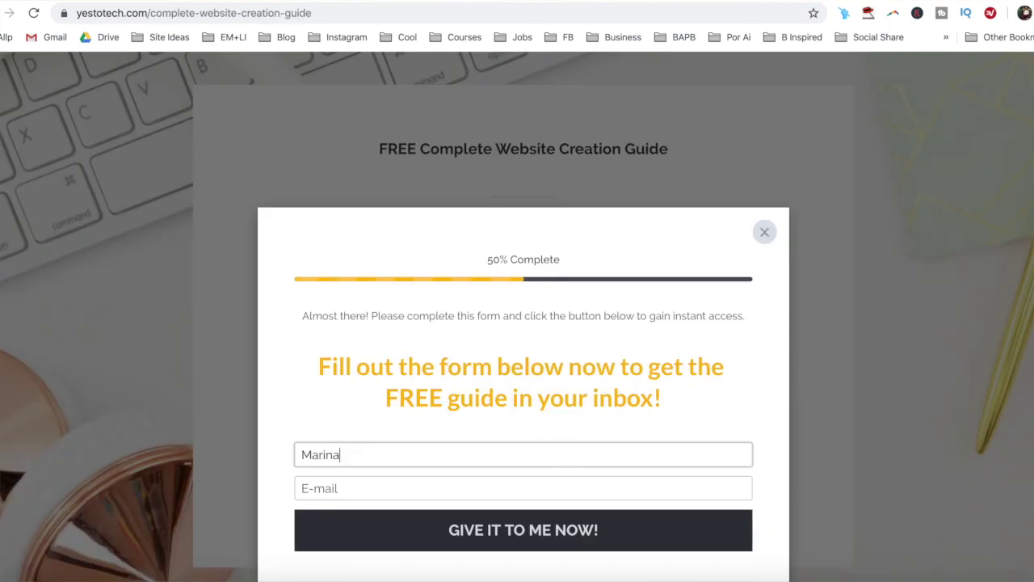
pyautogui.click(323, 488)
pyautogui.write('mar')
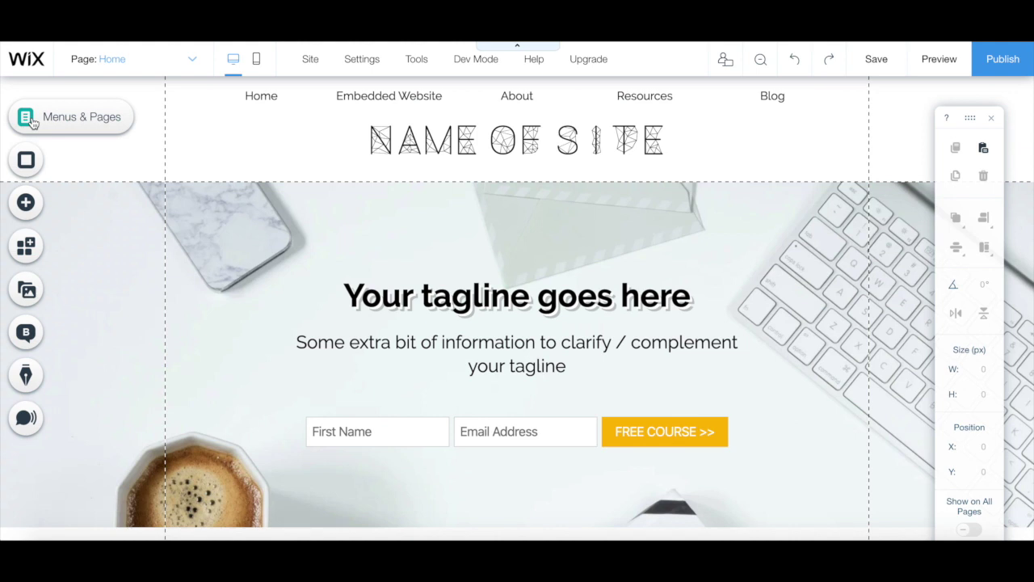
# Add a new page named 'Maintenance Mode' in Menus & Pages and open its options menu
pyautogui.click(33, 122)
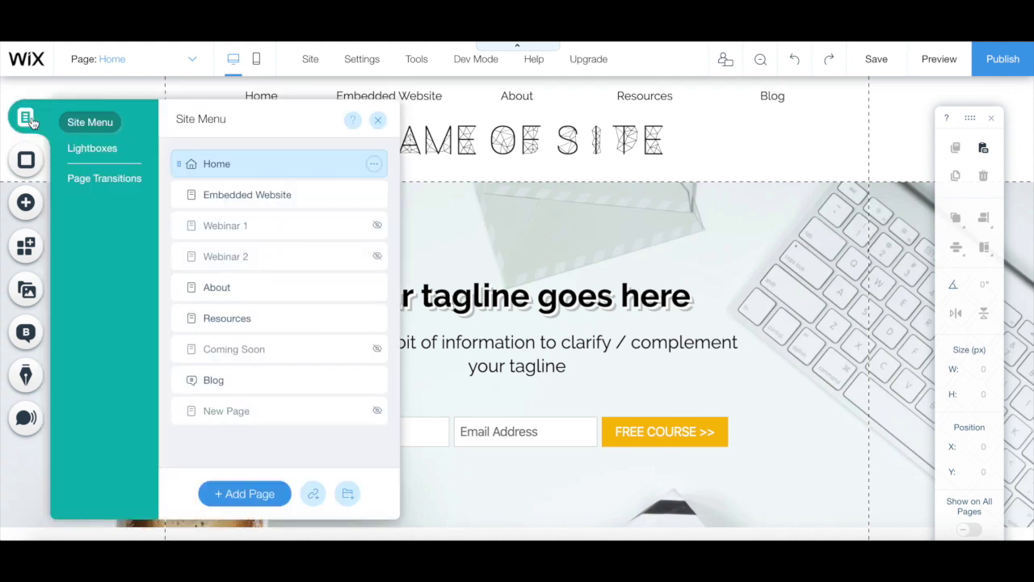
pyautogui.click(257, 501)
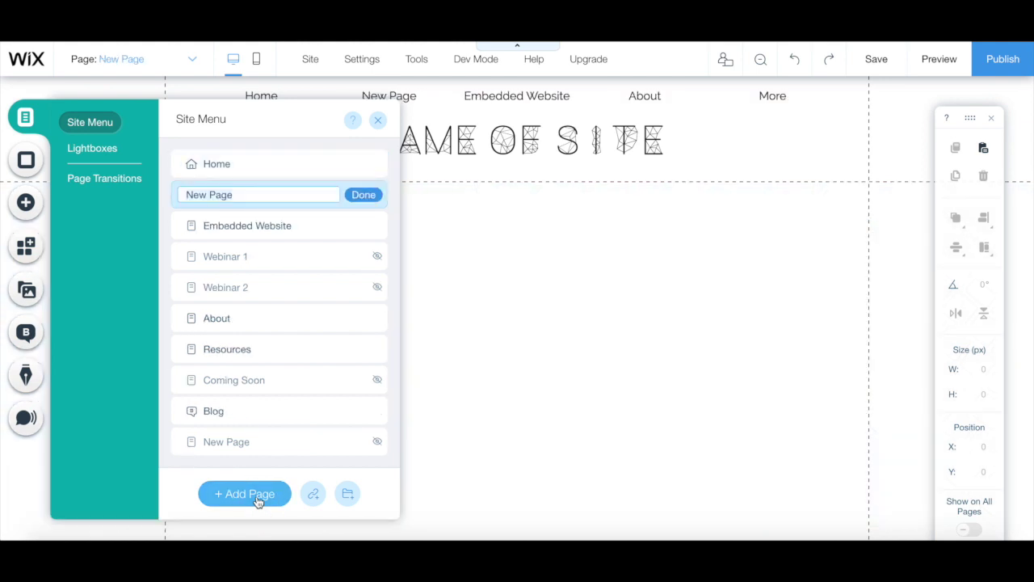
pyautogui.write('Maintenance Mode')
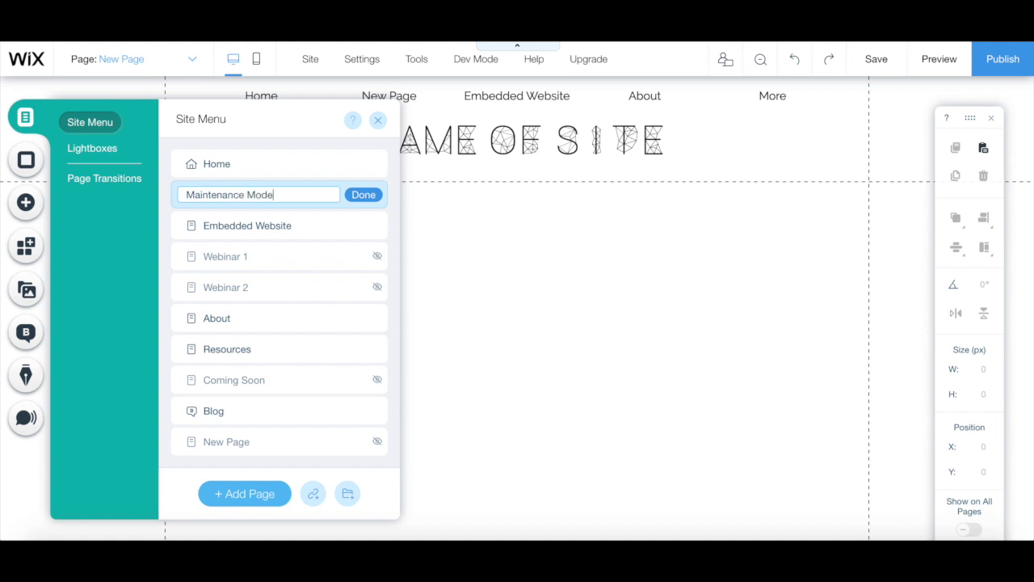
pyautogui.click(363, 195)
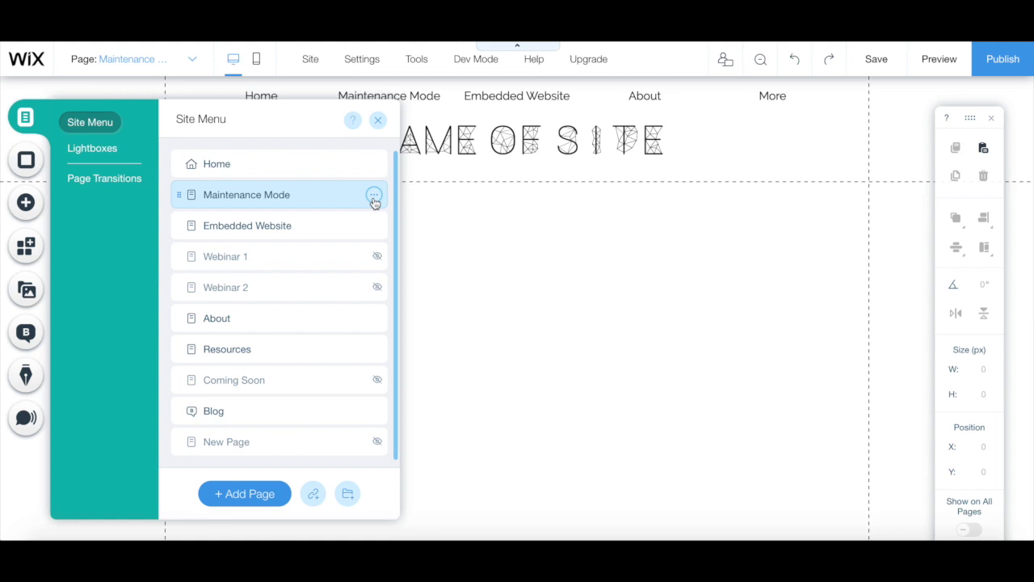
pyautogui.click(374, 196)
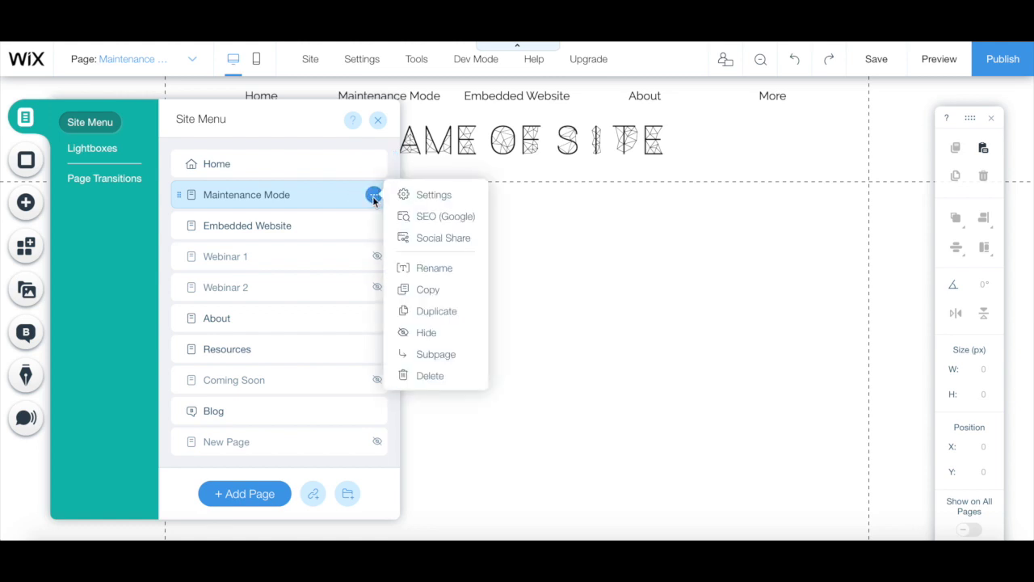
# Set Maintenance Mode as the site's homepage and hide it from the menu
pyautogui.click(425, 200)
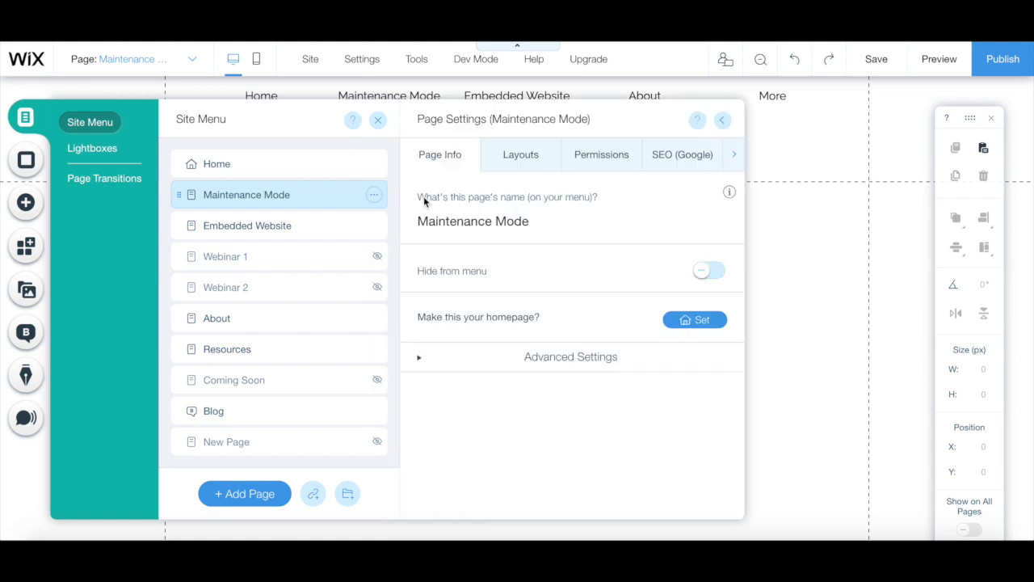
pyautogui.click(686, 320)
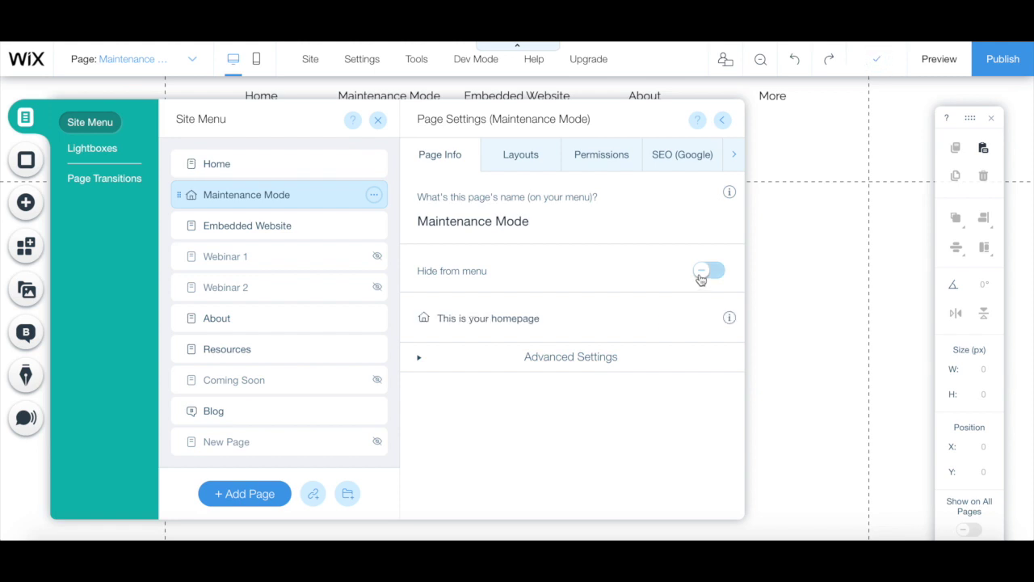
pyautogui.click(701, 279)
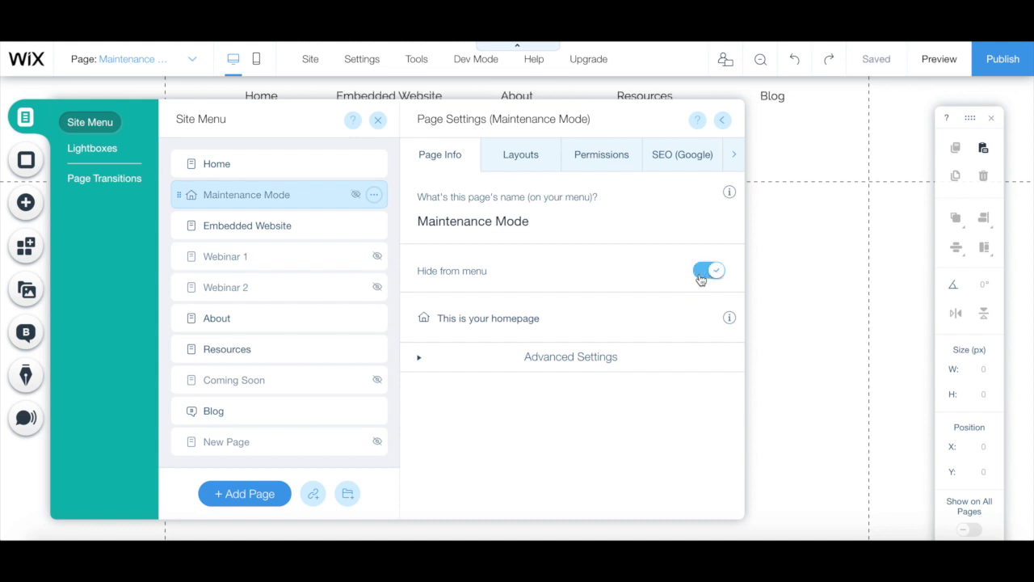
pyautogui.click(522, 164)
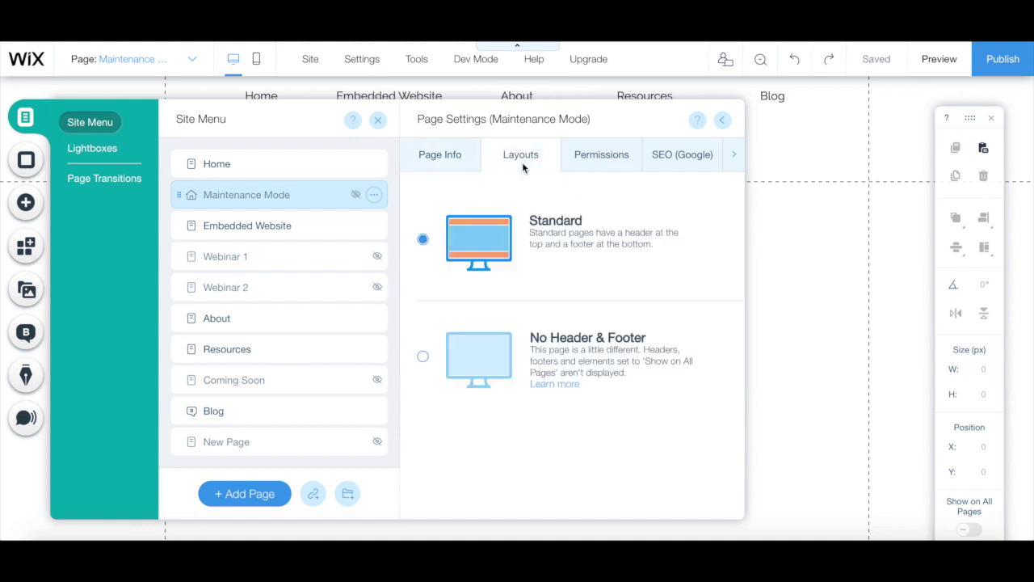
# Give Maintenance Mode the No Header & Footer layout and close the page settings
pyautogui.click(523, 354)
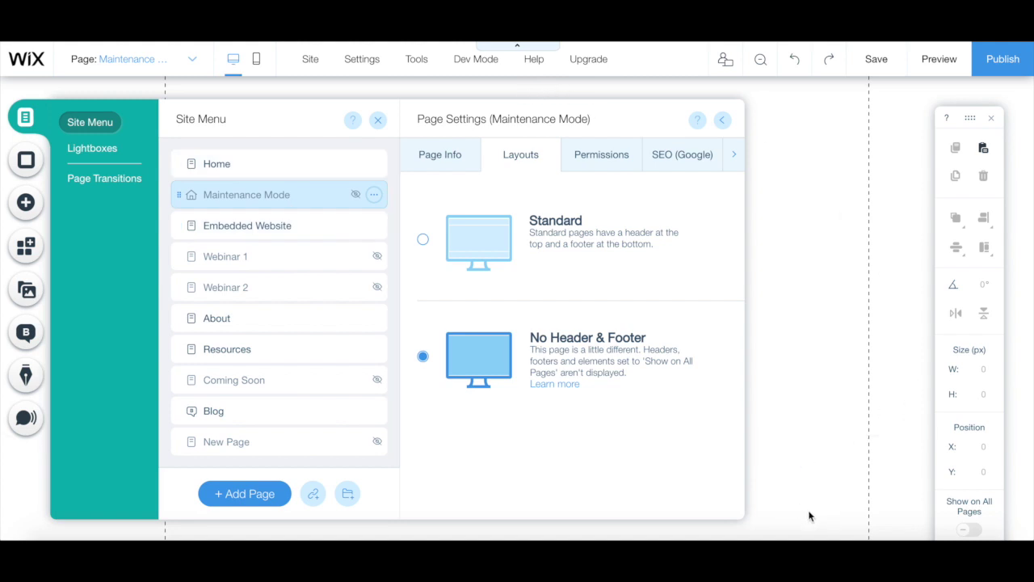
pyautogui.click(747, 311)
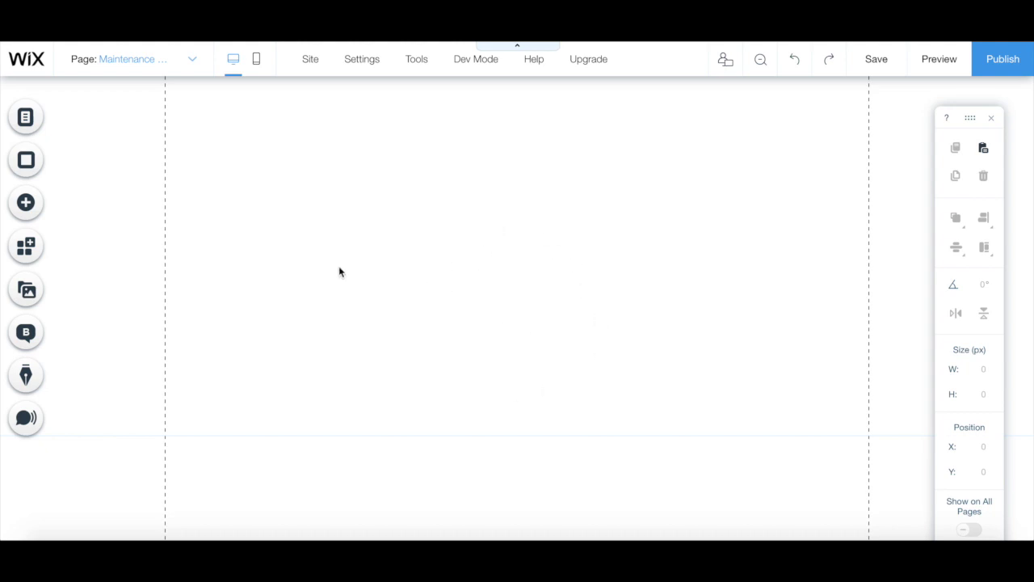
# Add a Heading 1 text box reading 'Sorry for the inconvenience. Our site is under maintenance…'
pyautogui.click(27, 204)
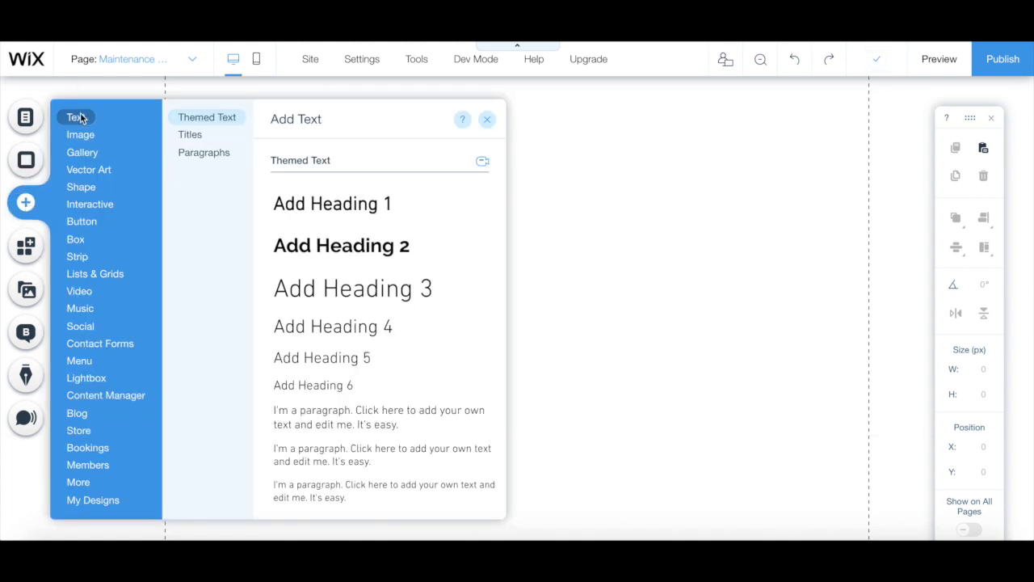
pyautogui.click(194, 136)
pyautogui.scroll(5, 311, 200)
pyautogui.click(308, 205)
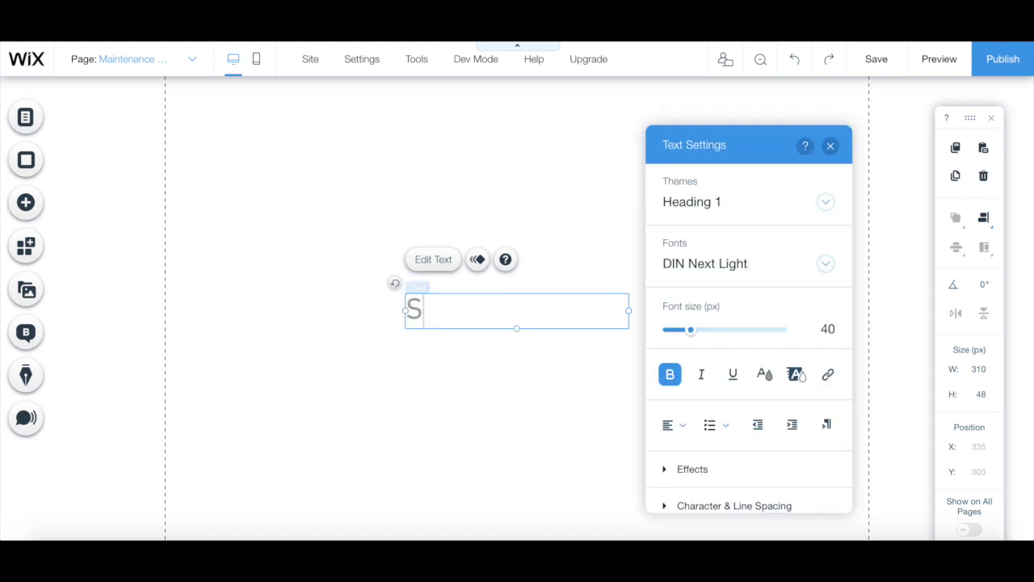
pyautogui.write('orry for the inconvenie')
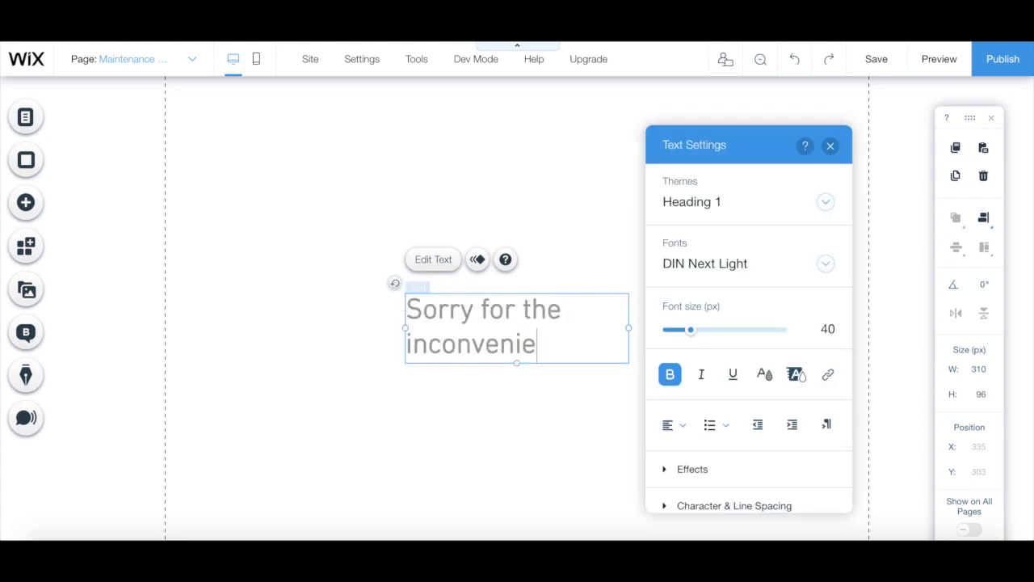
pyautogui.write('nce. Our site is under ma')
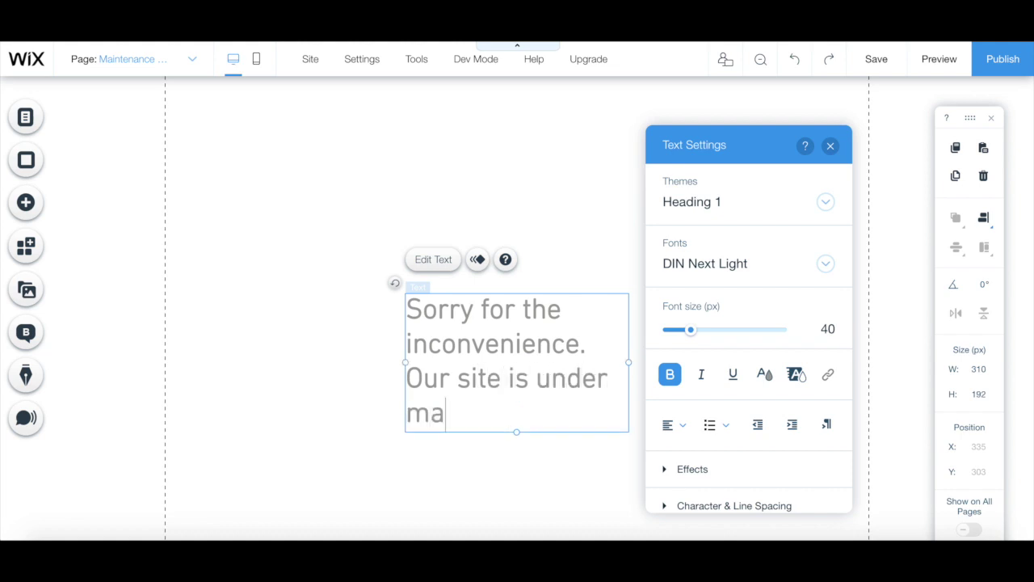
pyautogui.write('intenance and will ')
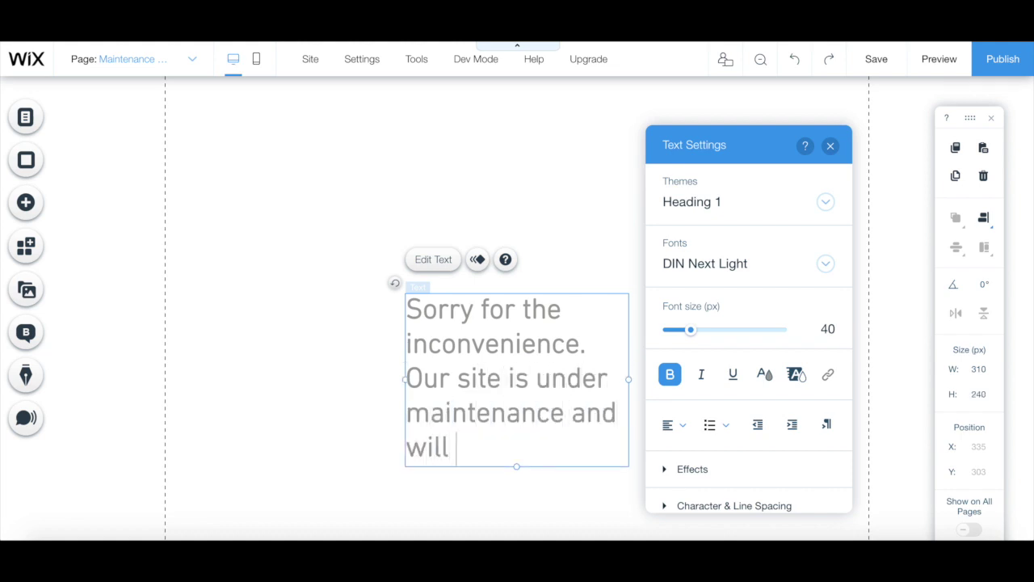
pyautogui.write('be back shortly. Pl')
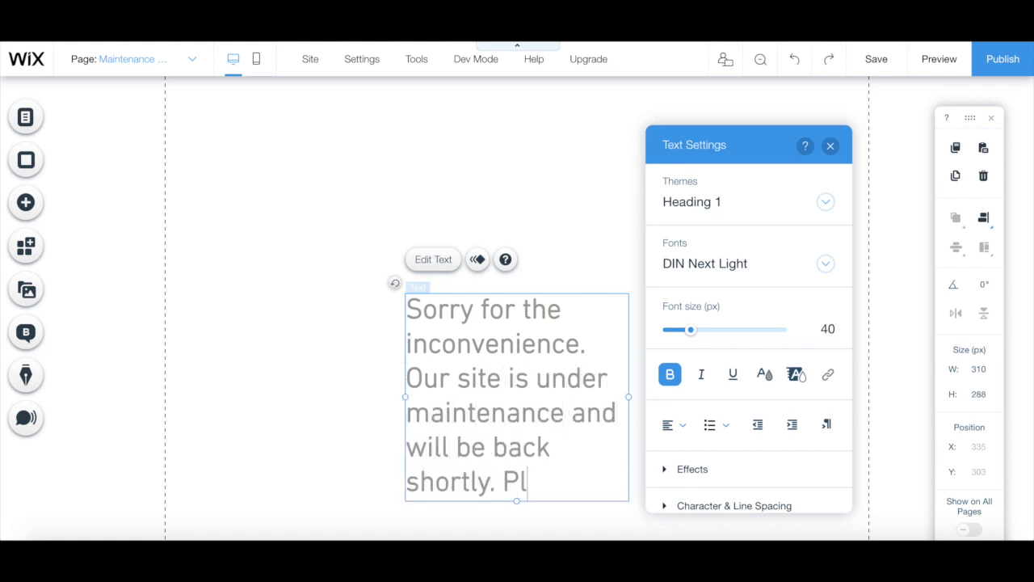
pyautogui.write('ease enter your email below to be notified ')
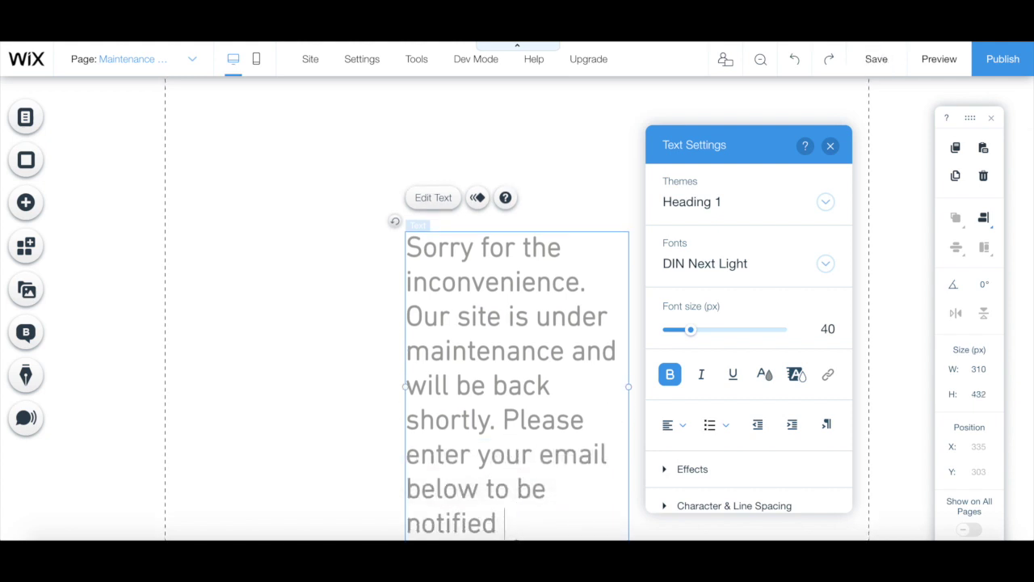
pyautogui.write("when we're back live.")
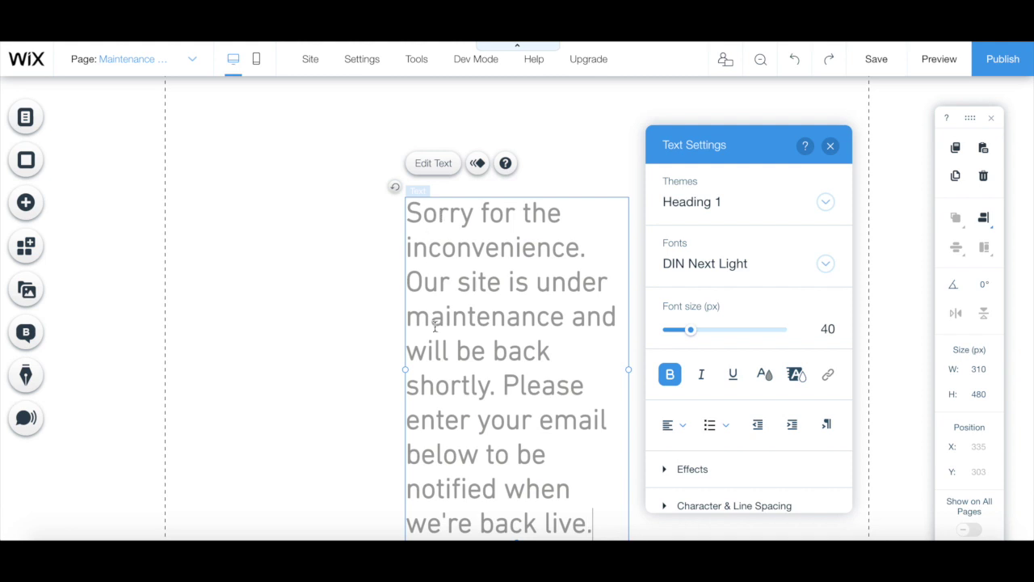
# Style the apology text as black Raleway at 31 px
pyautogui.tripleClick(461, 219)
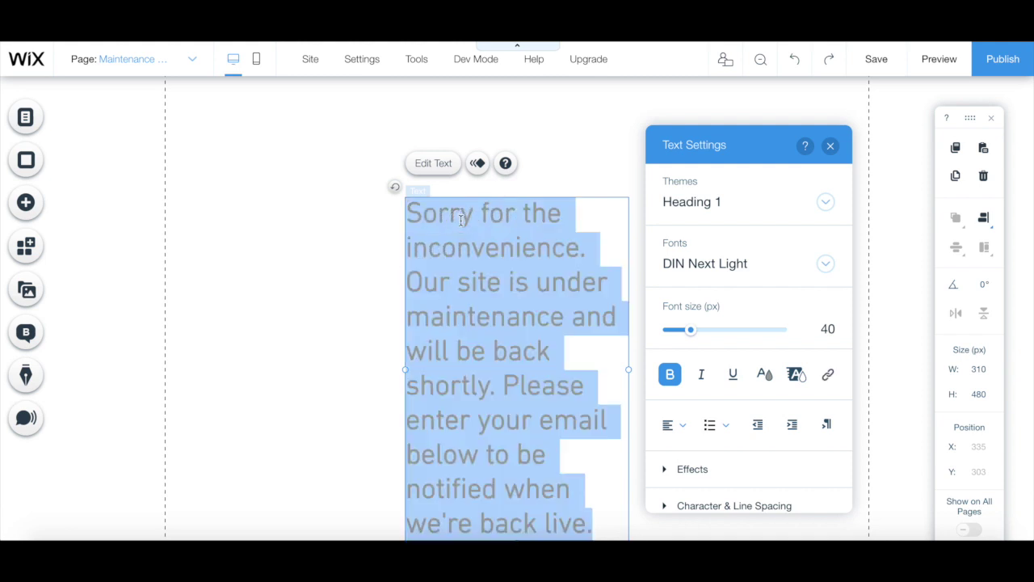
pyautogui.click(692, 270)
pyautogui.write('Raleway')
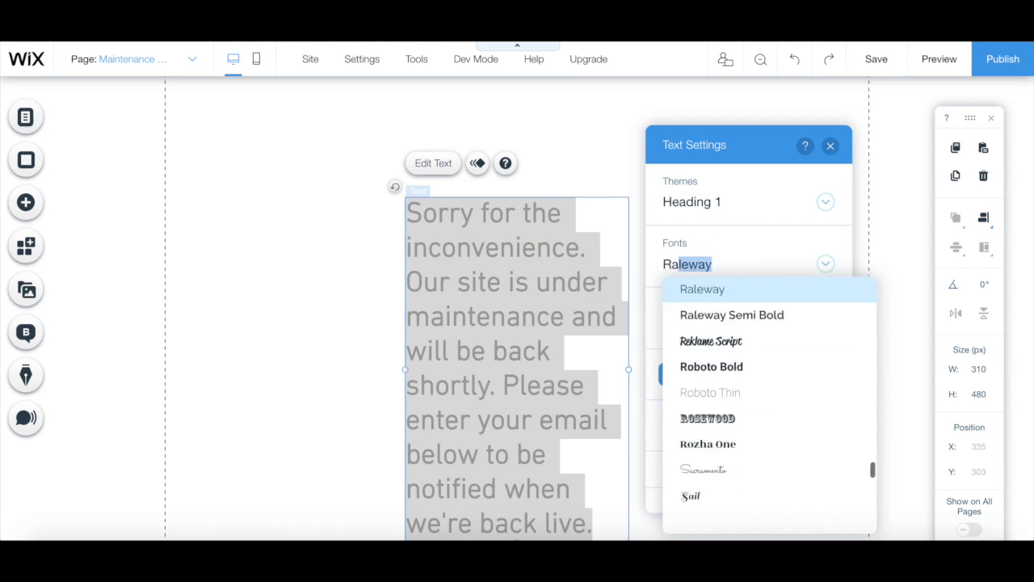
pyautogui.click(735, 293)
pyautogui.click(764, 372)
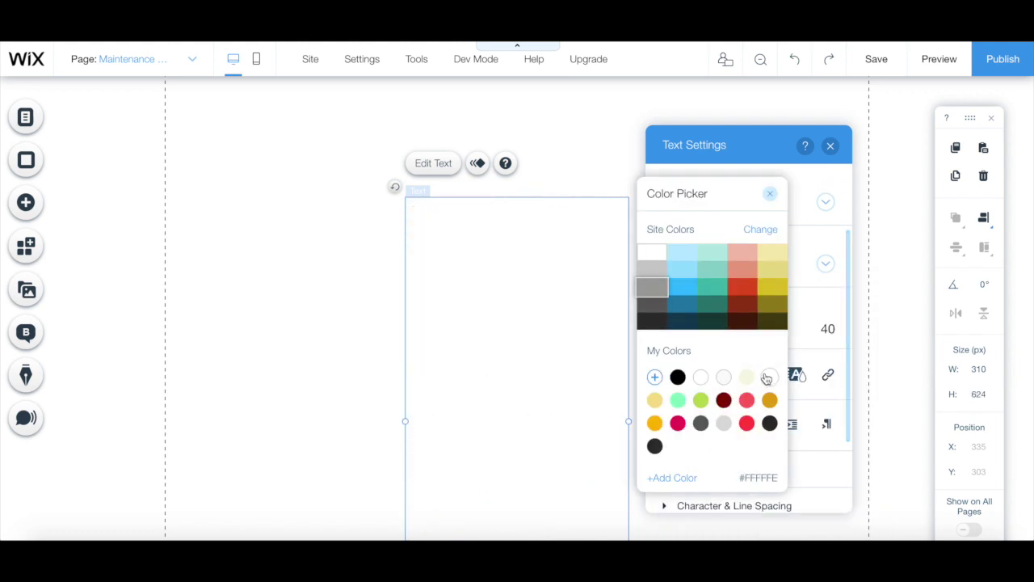
pyautogui.click(678, 376)
pyautogui.moveTo(692, 333); pyautogui.dragTo(686, 330)
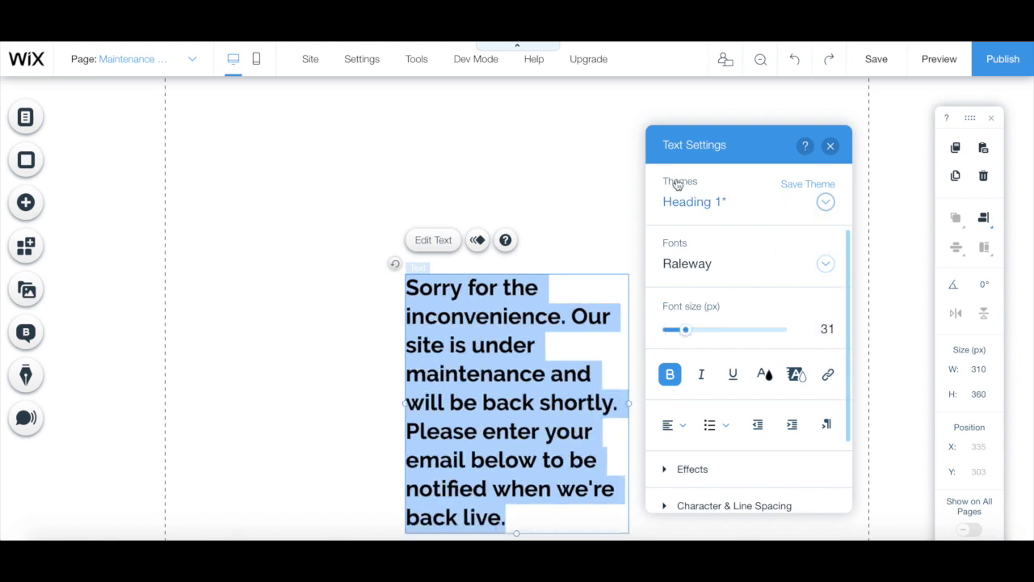
# Move the notice to the page top, widen it across the page, and centre its text
pyautogui.click(338, 310)
pyautogui.moveTo(476, 316); pyautogui.dragTo(476, 172)
pyautogui.moveTo(628, 256); pyautogui.dragTo(833, 245)
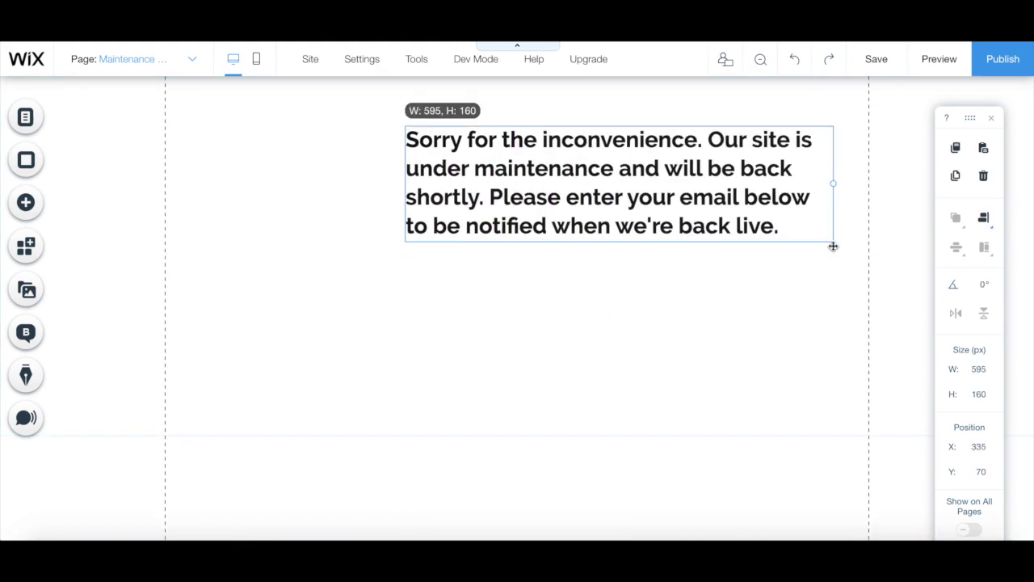
pyautogui.moveTo(405, 183); pyautogui.dragTo(264, 184)
pyautogui.click(312, 92)
pyautogui.click(87, 424)
pyautogui.click(89, 468)
pyautogui.press('Escape')
pyautogui.moveTo(485, 176); pyautogui.dragTo(457, 179)
pyautogui.click(444, 248)
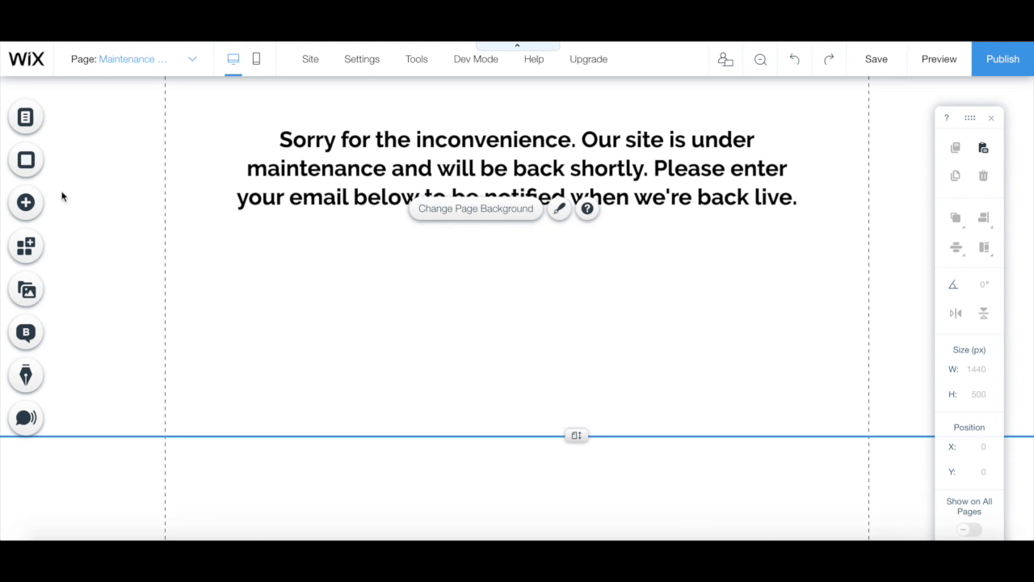
# Add the yellow subscribe form with Name, Email and Phone fields below the notice
pyautogui.click(25, 203)
pyautogui.moveTo(124, 344)
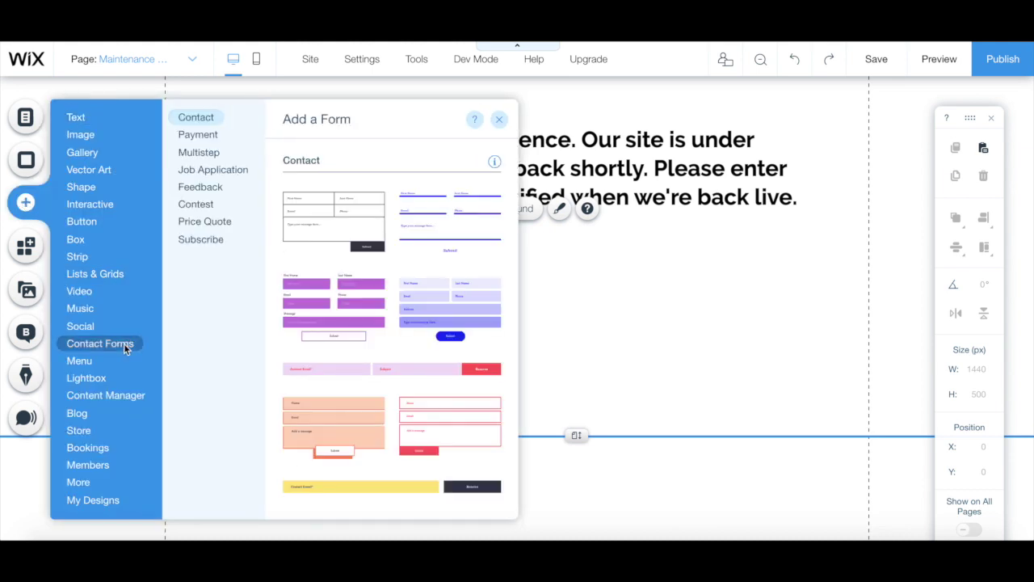
pyautogui.click(200, 240)
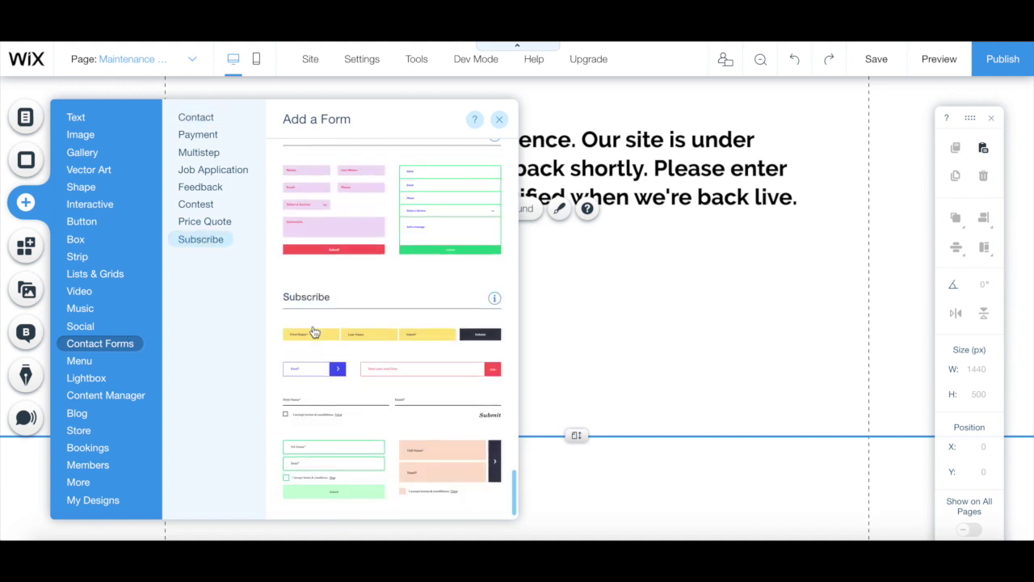
pyautogui.click(314, 333)
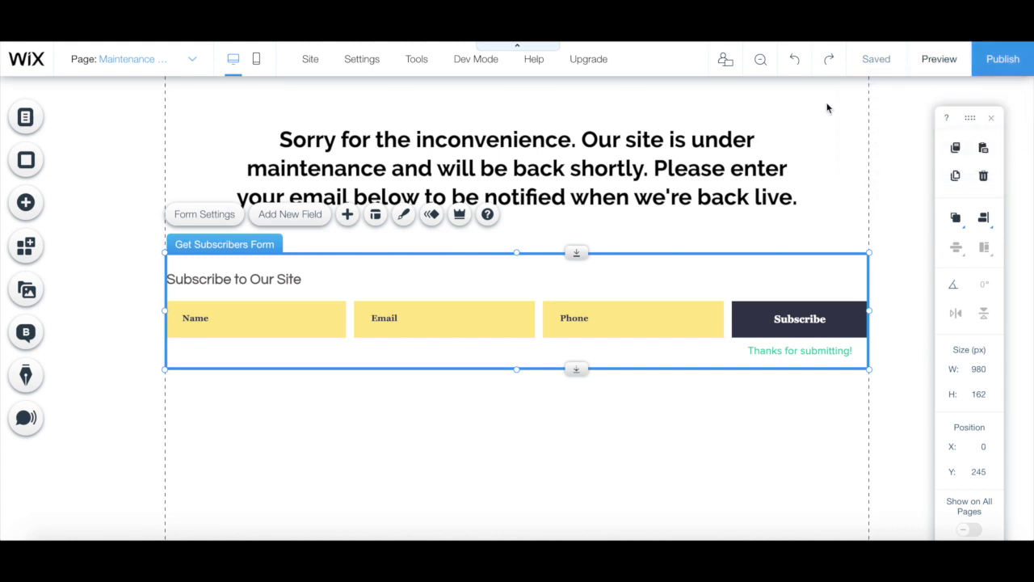
# Delete the Maintenance Mode page from the site menu and confirm the deletion
pyautogui.click(26, 117)
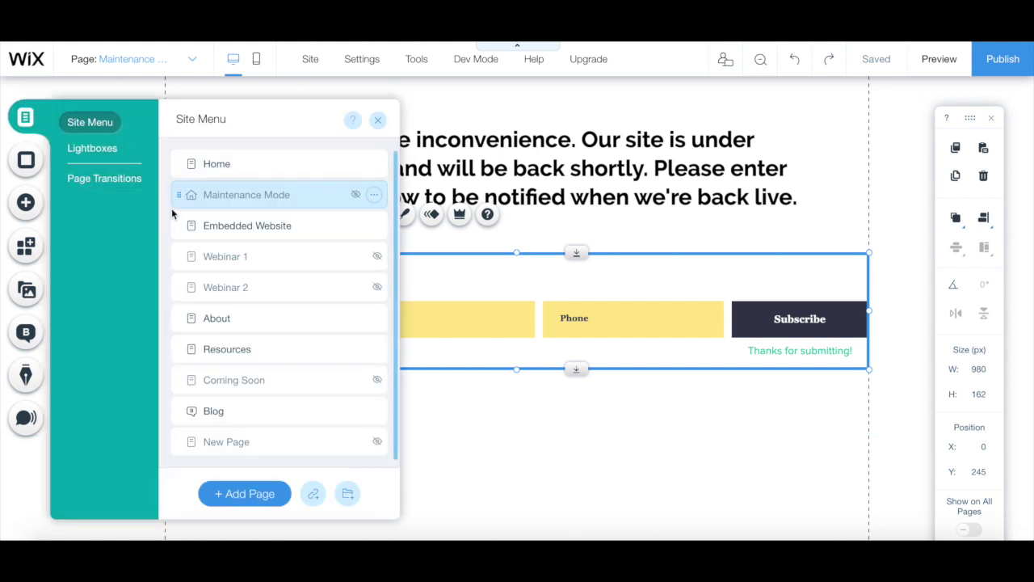
pyautogui.scroll(-1, 171, 213)
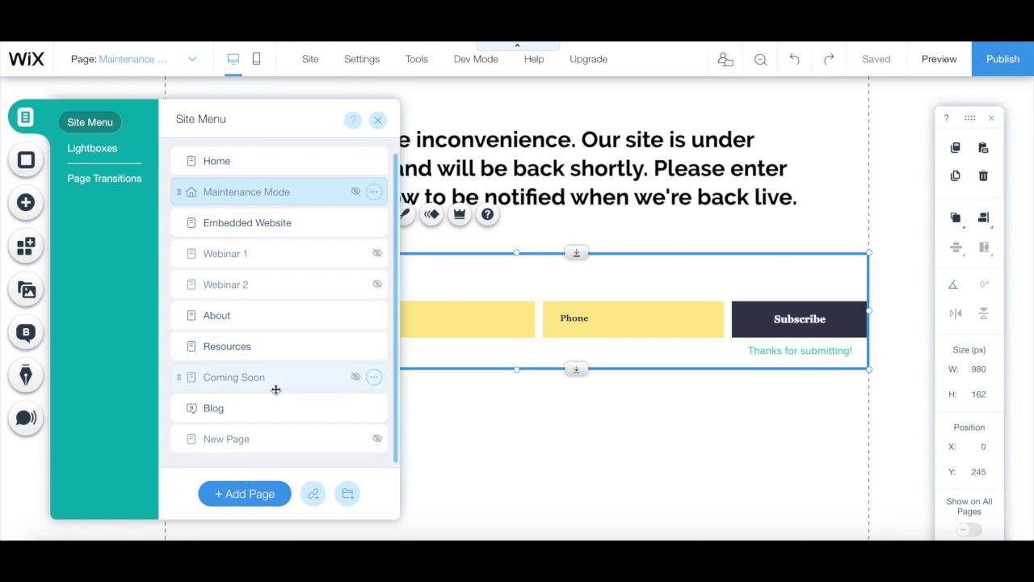
pyautogui.click(501, 451)
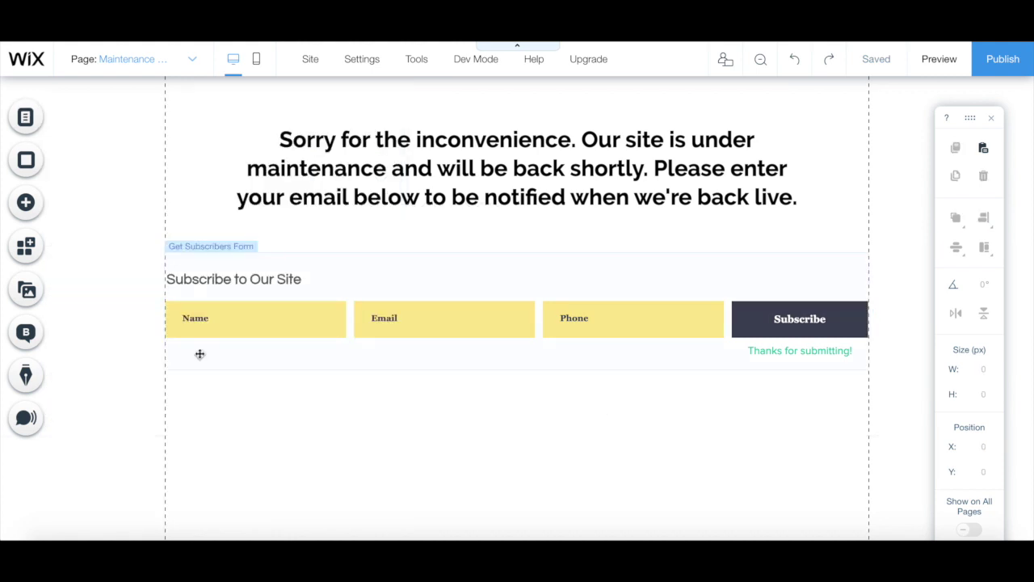
pyautogui.click(26, 119)
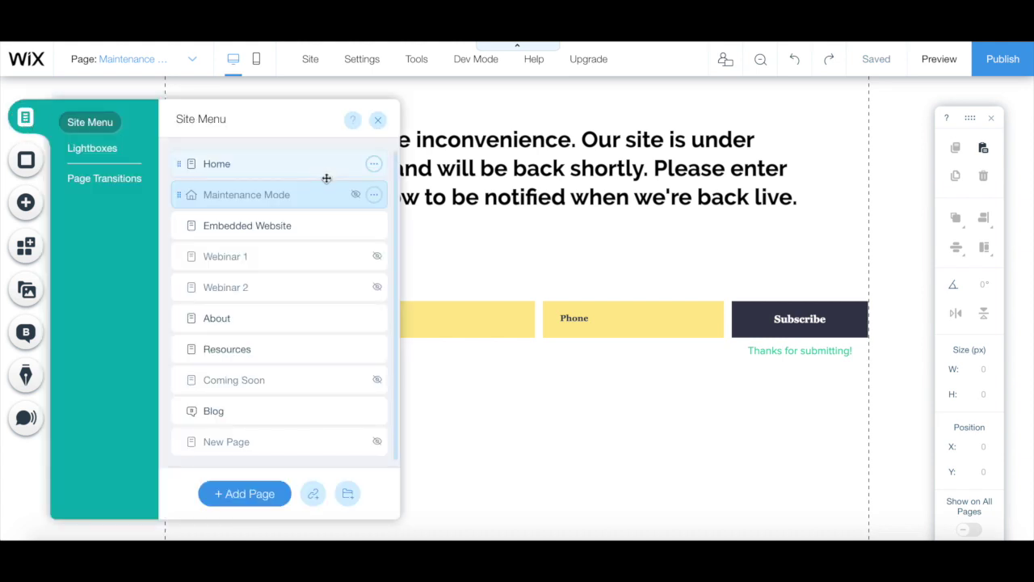
pyautogui.click(374, 196)
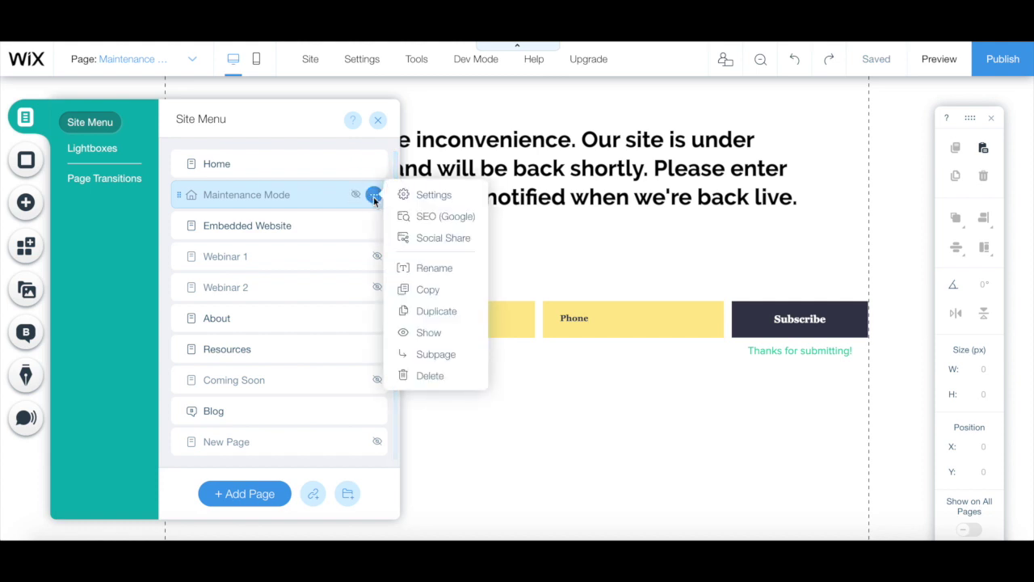
pyautogui.click(430, 376)
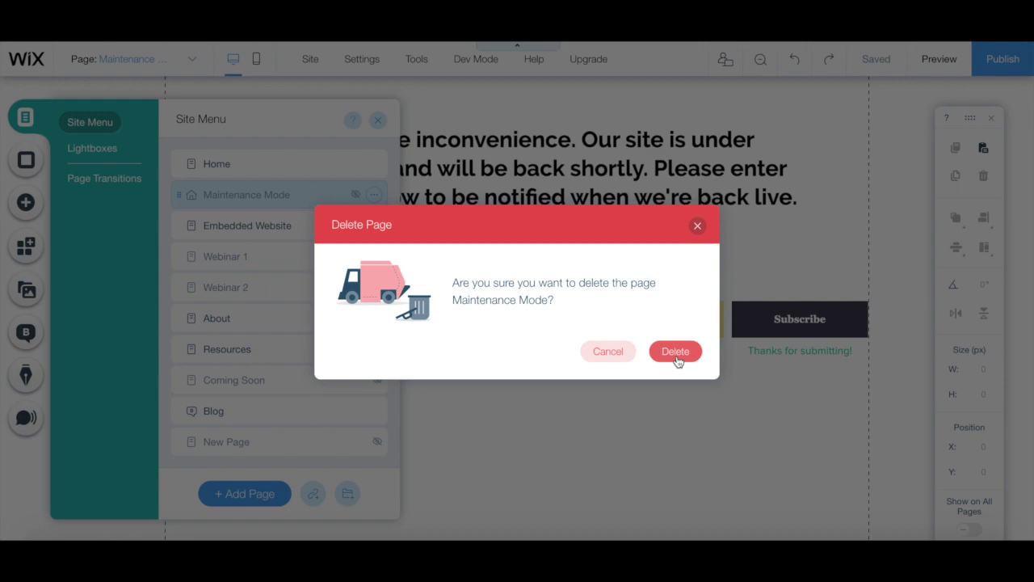
pyautogui.click(677, 359)
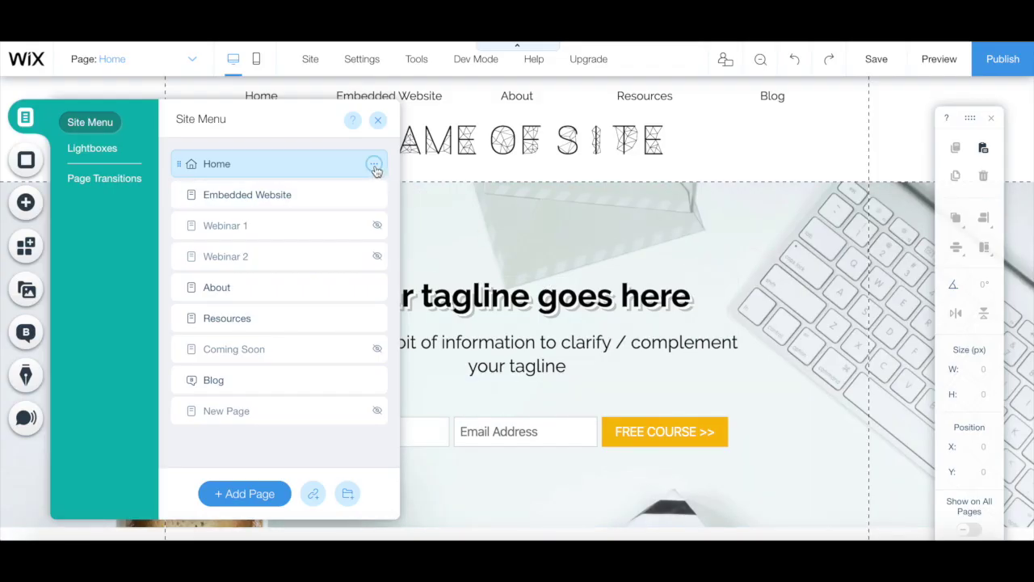
# Check in Home's page settings that it is the homepage, then close them
pyautogui.click(374, 165)
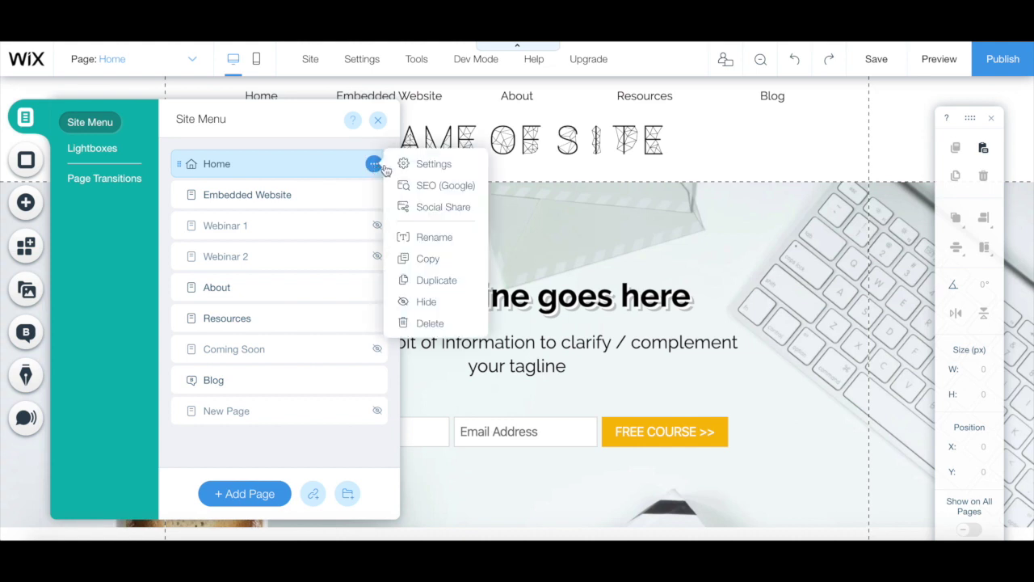
pyautogui.click(408, 163)
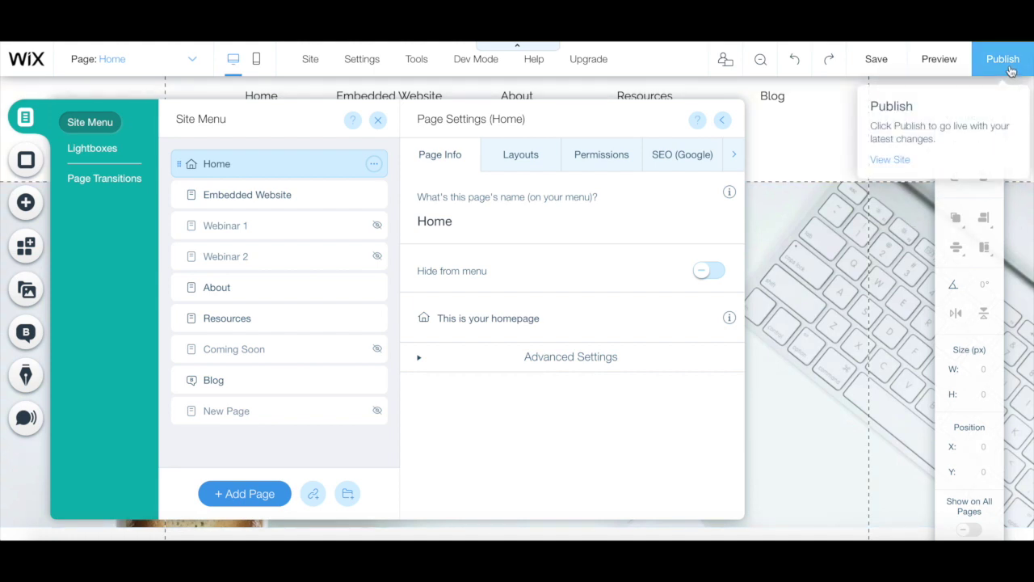
pyautogui.click(565, 478)
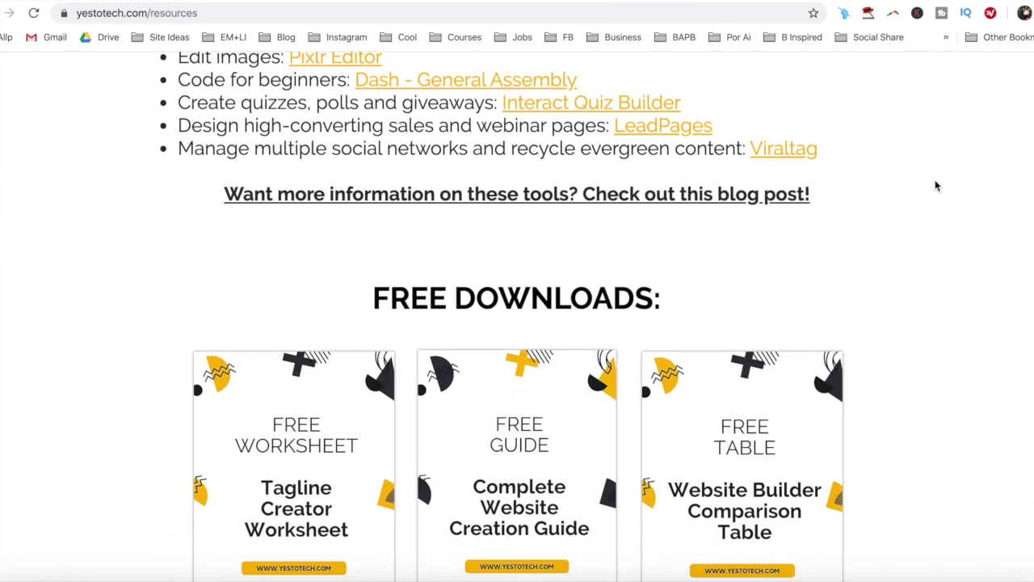
pyautogui.scroll(-2, 936, 183)
# Scroll to Free Downloads and open the Complete Website Creation Guide sign-up form
pyautogui.click(597, 279)
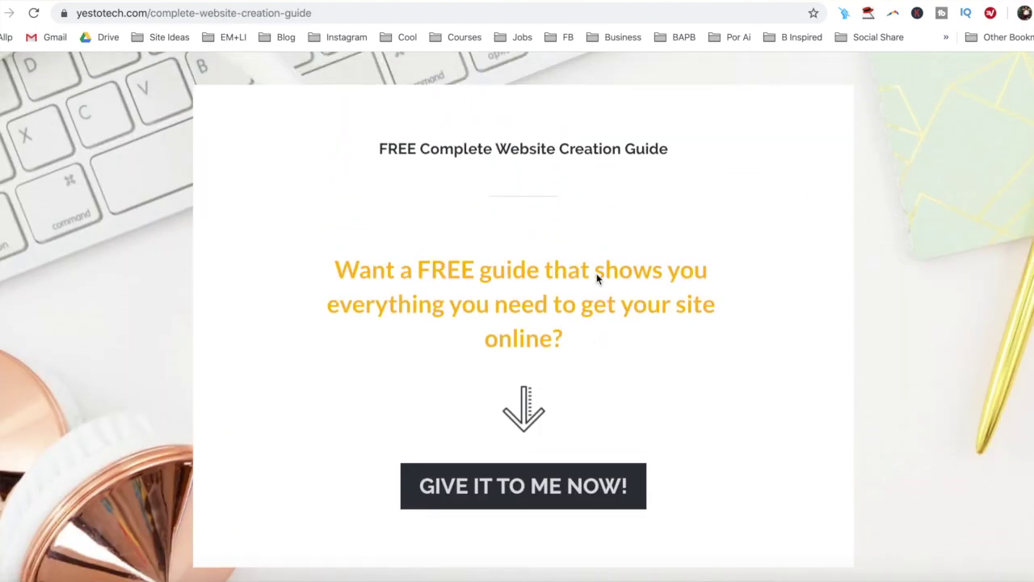
pyautogui.click(575, 488)
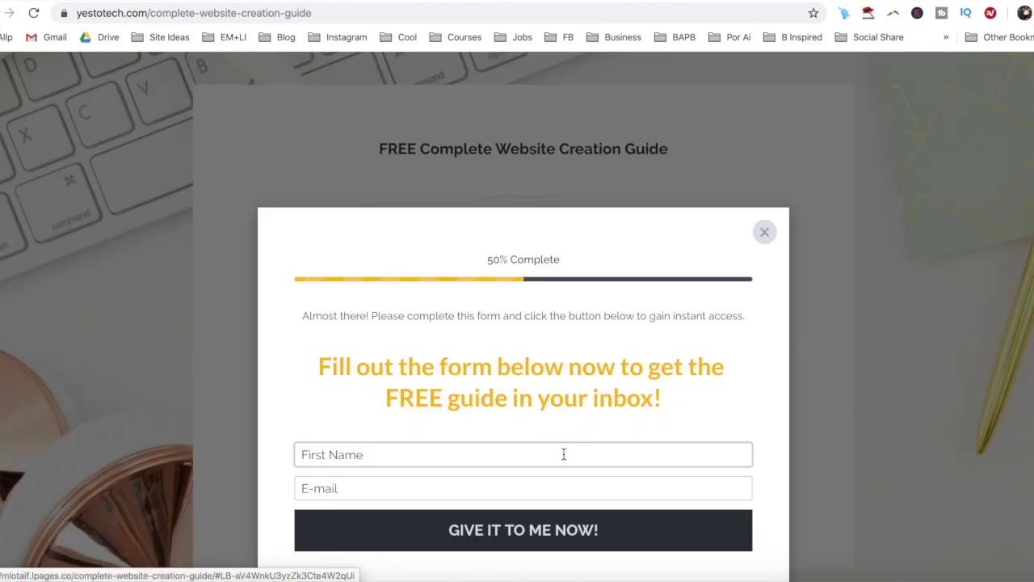
# Fill in the first name field and move on to the e-mail field
pyautogui.write('Marina')
pyautogui.press('Tab')
pyautogui.write('m')
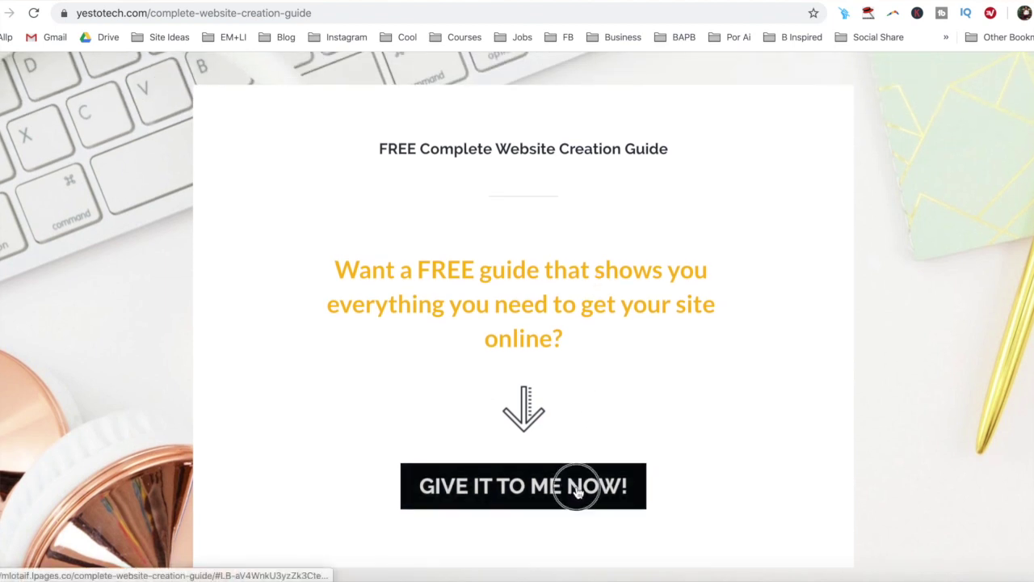
pyautogui.write('Marina')
pyautogui.press('Tab')
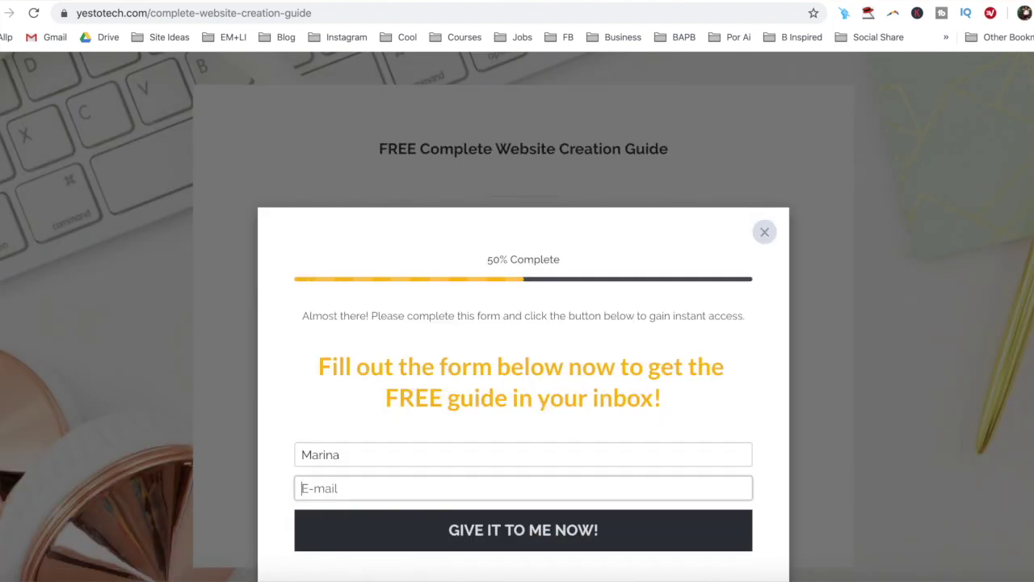